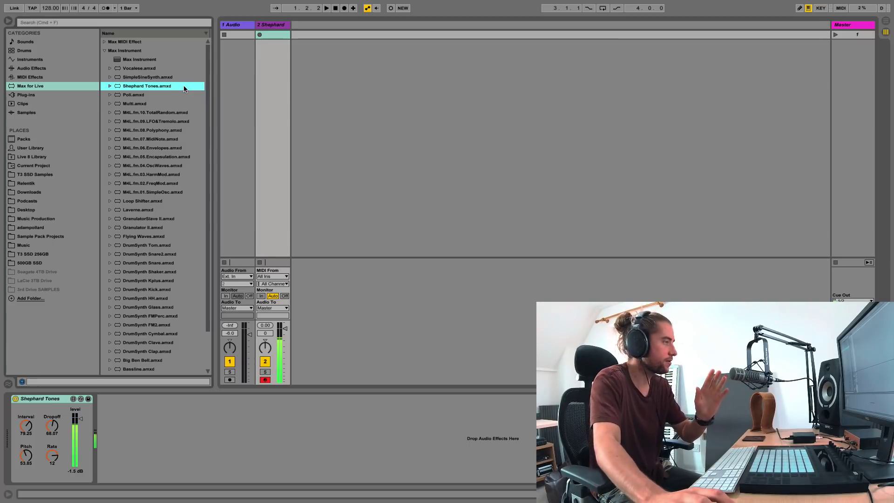
# Step: Delete the empty audio track so only the Shephard Tones track is left in the set
pyautogui.click(242, 28)
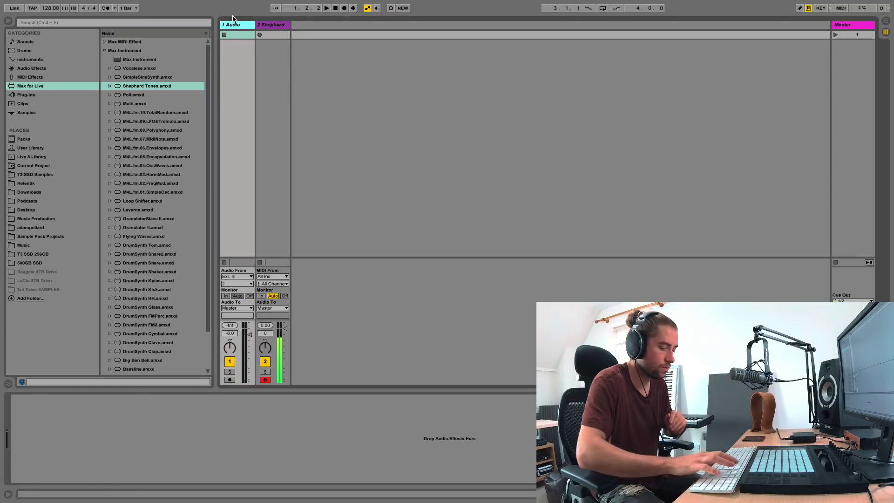
pyautogui.press('Delete')
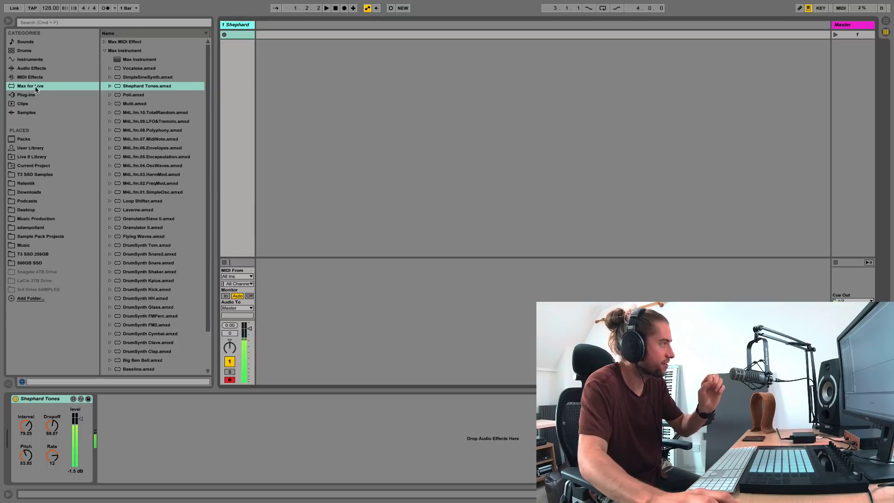
# Step: Add the Spectrum audio effect after the Shephard Tones device and expand its analyzer into the main view
pyautogui.click(31, 68)
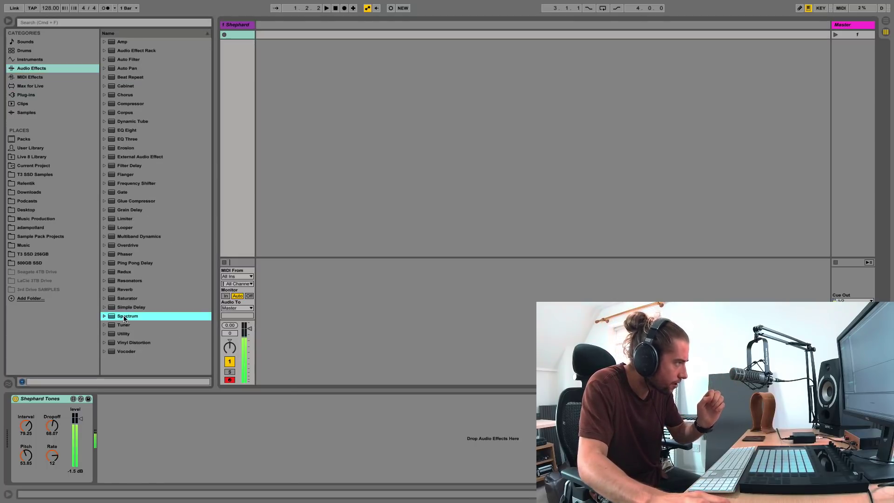
pyautogui.moveTo(126, 316); pyautogui.dragTo(107, 405)
pyautogui.click(109, 399)
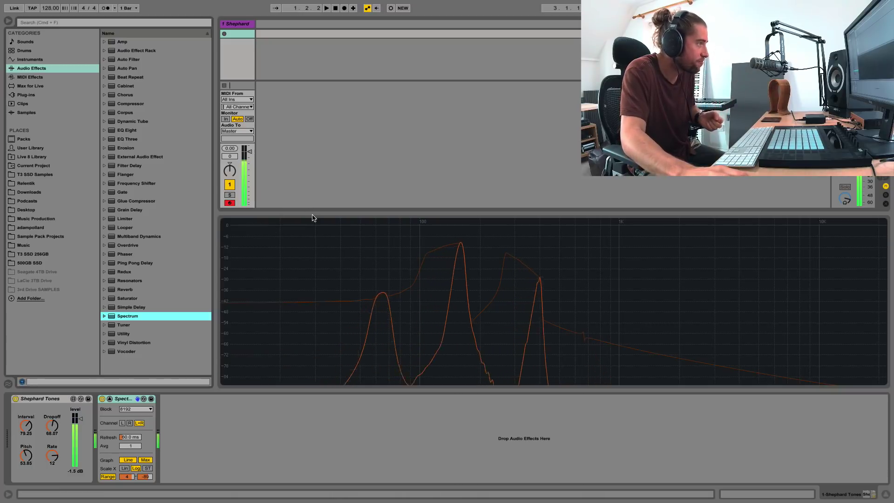
# Step: Enlarge the expanded Spectrum display by shrinking the track area above it and hiding the browser
pyautogui.moveTo(312, 213); pyautogui.dragTo(318, 159)
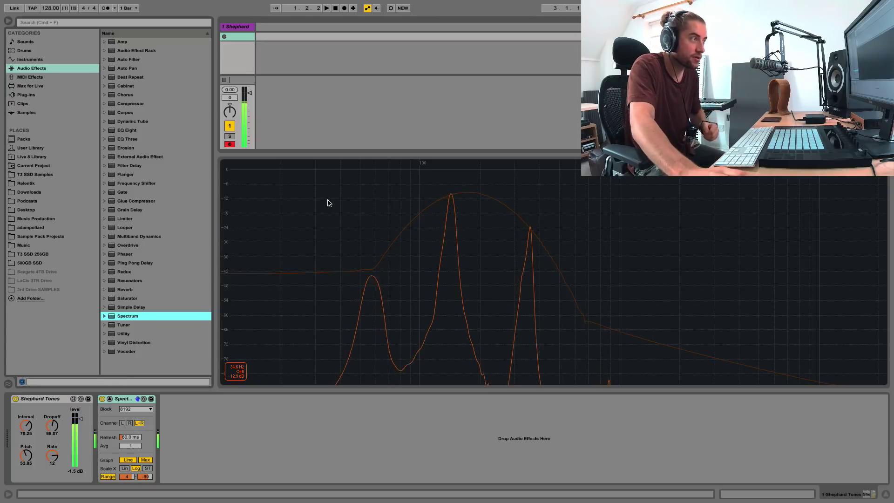
pyautogui.moveTo(214, 294)
pyautogui.mouseDown()
pyautogui.moveTo(194, 292)
pyautogui.moveTo(208, 291)
pyautogui.mouseUp()
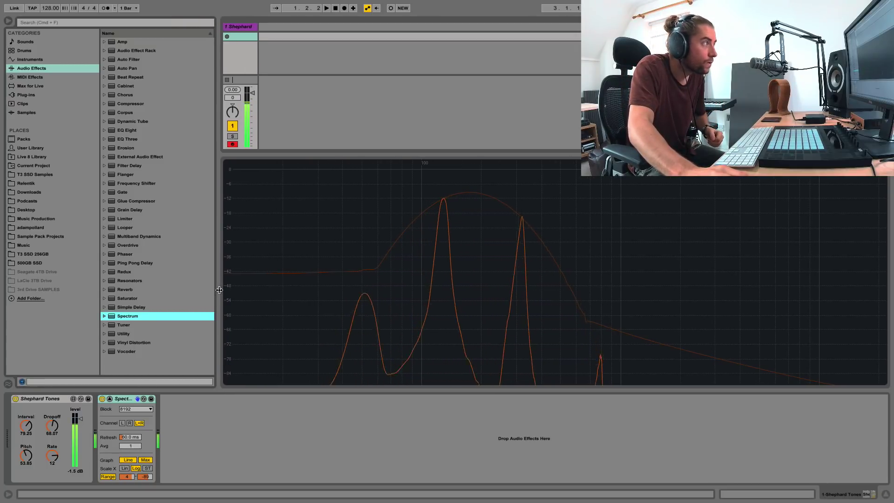
pyautogui.press('super+alt+b')
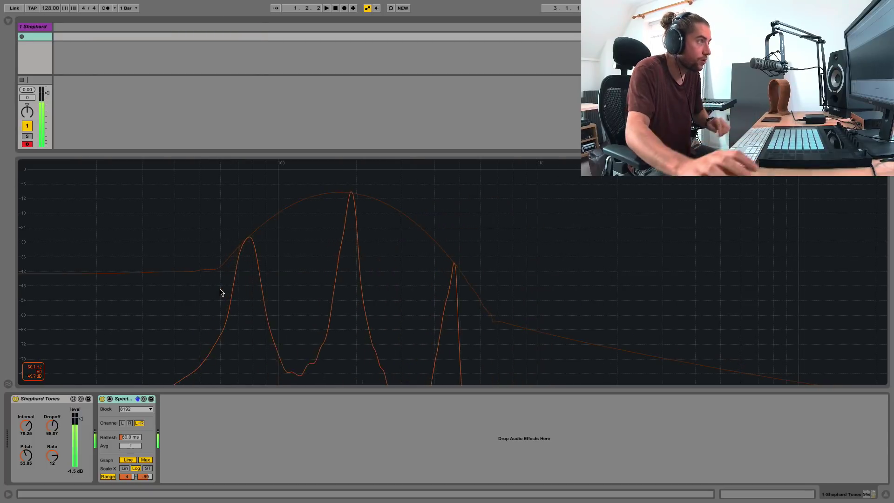
pyautogui.moveTo(273, 154); pyautogui.dragTo(273, 129)
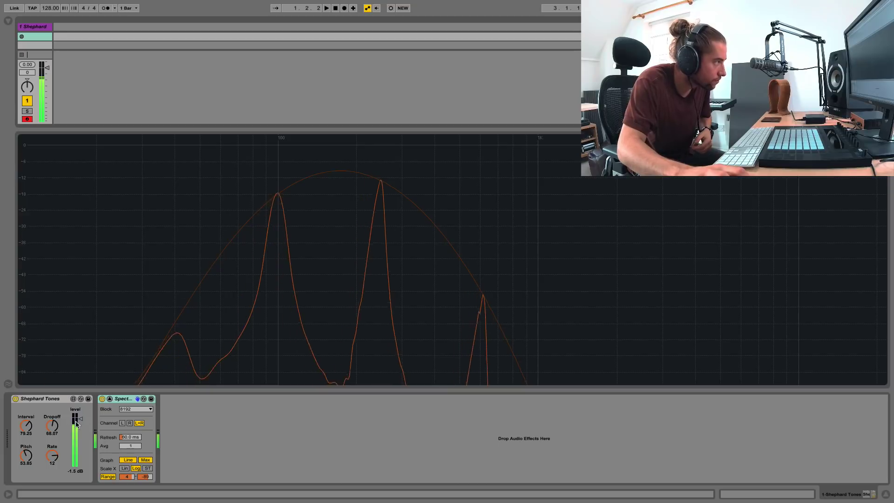
# Step: Adjust the Shephard Tones device to Dropoff 38.07, Interval 47.25 and Pitch 72.85
pyautogui.moveTo(68, 414); pyautogui.dragTo(68, 422)
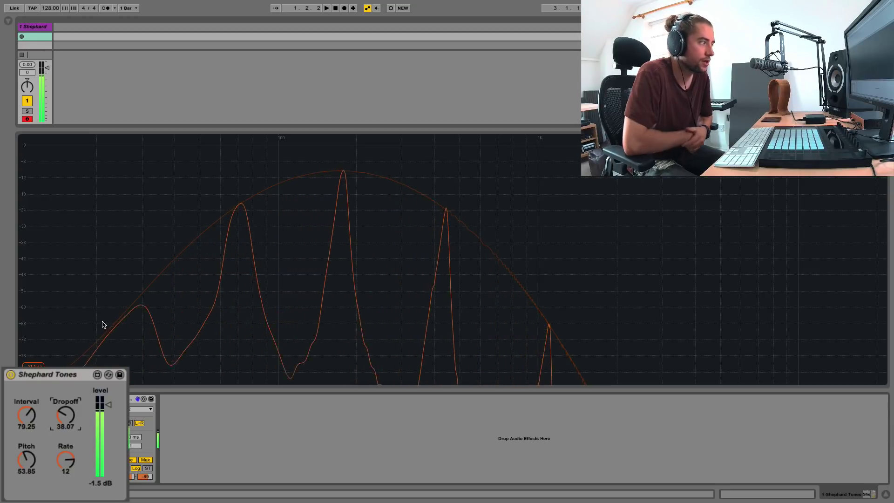
pyautogui.moveTo(28, 459); pyautogui.dragTo(28, 454)
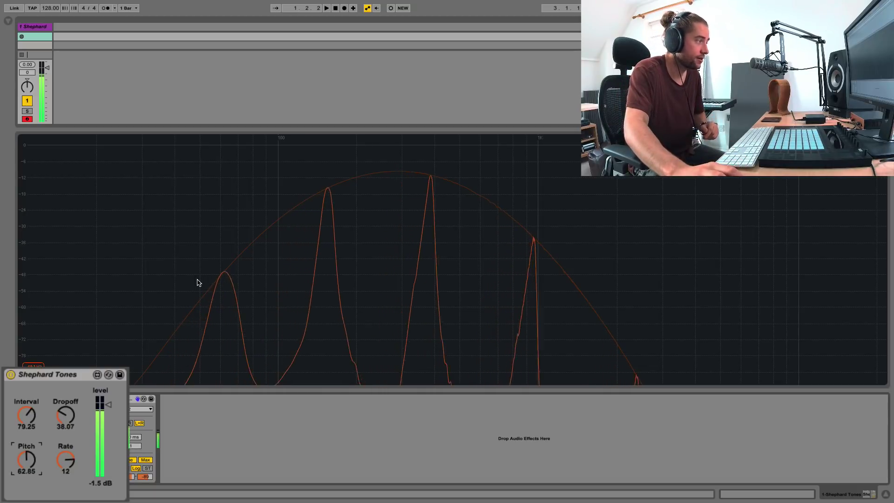
pyautogui.moveTo(28, 414); pyautogui.dragTo(28, 485)
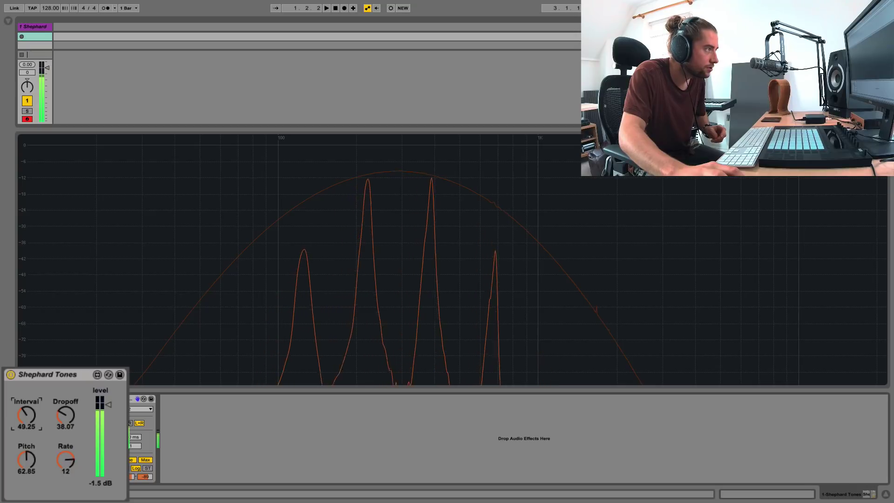
pyautogui.moveTo(26, 460); pyautogui.dragTo(26, 458)
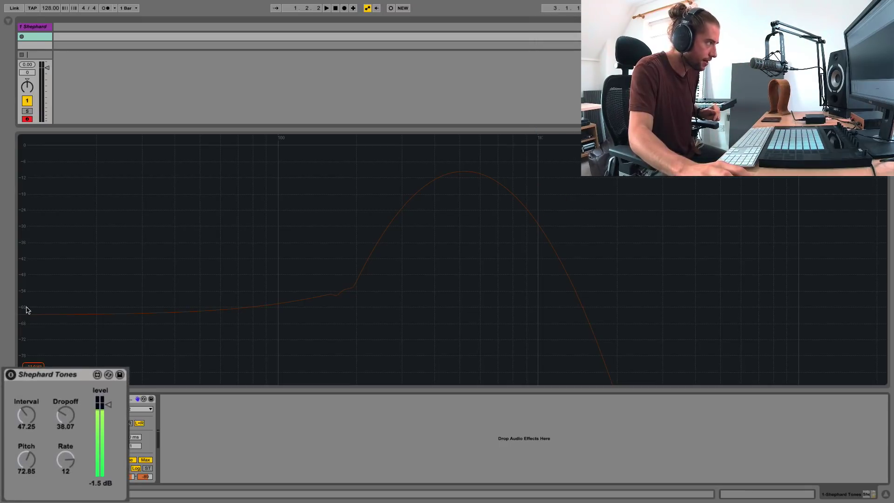
# Step: Turn the Shephard Tones device back on and set its Interval to 11.25 and Dropoff to 15.07
pyautogui.click(9, 376)
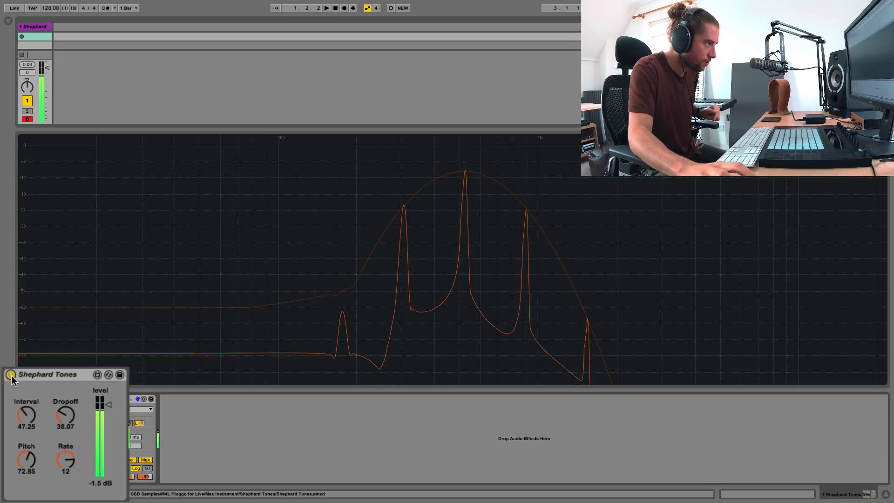
pyautogui.moveTo(68, 416); pyautogui.dragTo(26, 454)
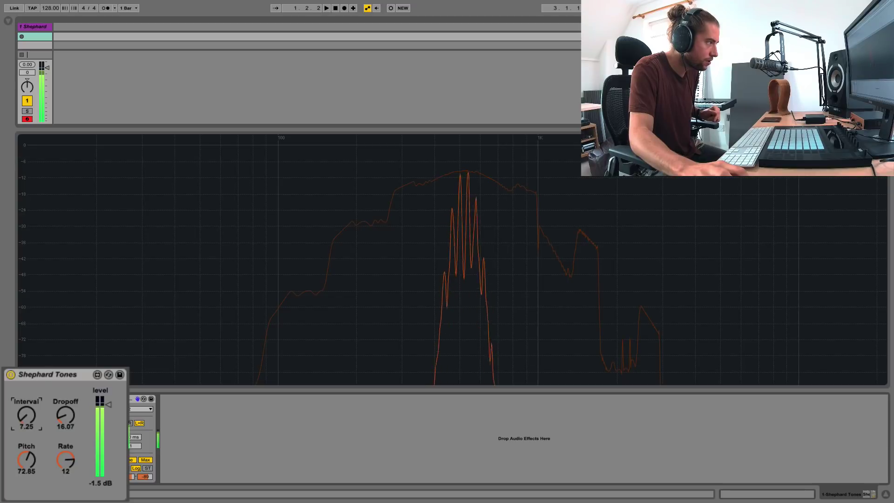
pyautogui.moveTo(26, 417); pyautogui.dragTo(68, 416)
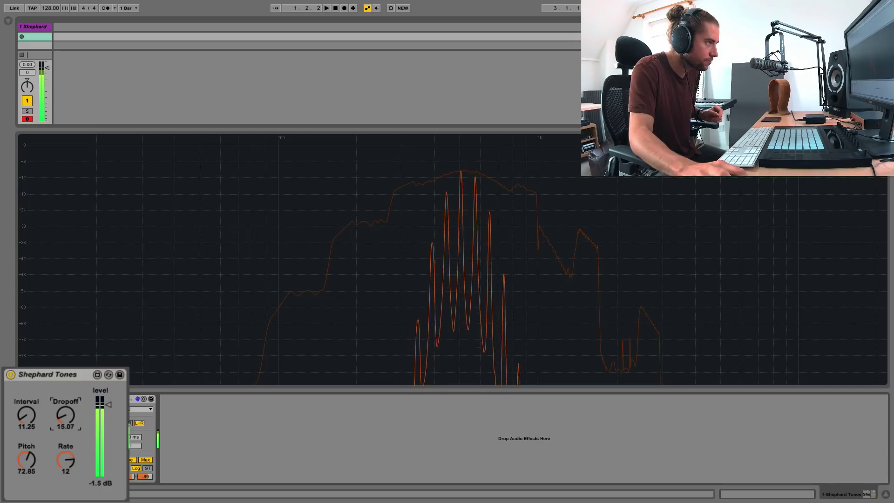
# Step: Try a Shephard Tones Rate of 18, settle on -14 for a falling tone, and set the Pitch to 62.85
pyautogui.moveTo(62, 459); pyautogui.dragTo(62, 458)
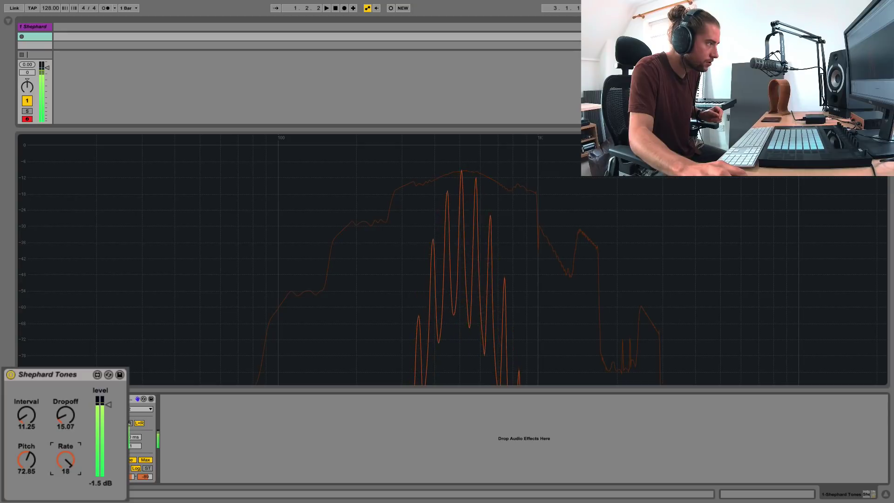
pyautogui.moveTo(66, 459); pyautogui.dragTo(66, 466)
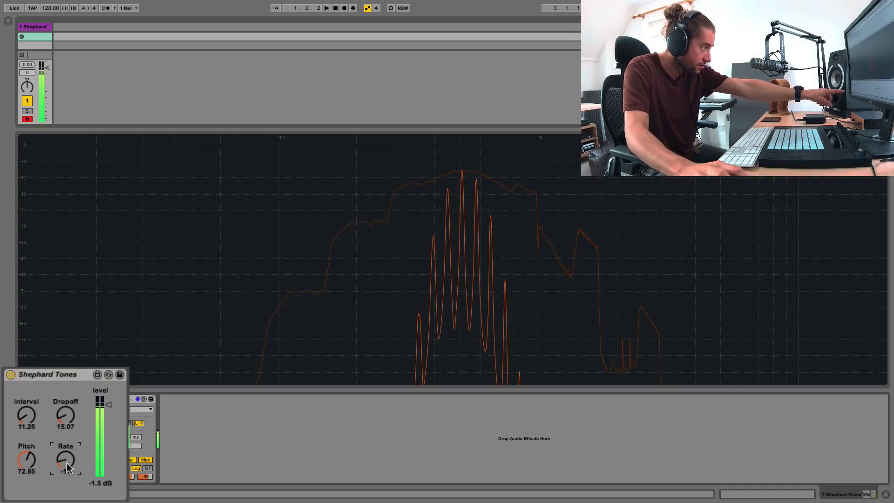
pyautogui.moveTo(26, 460); pyautogui.dragTo(26, 481)
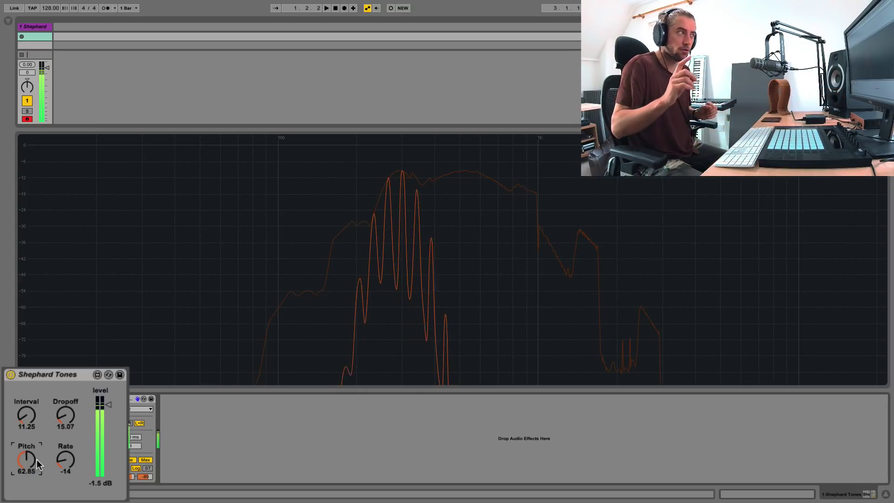
# Step: Show the browser again and add the Toraverb plug-in to the Shephard Tones track
pyautogui.click(9, 21)
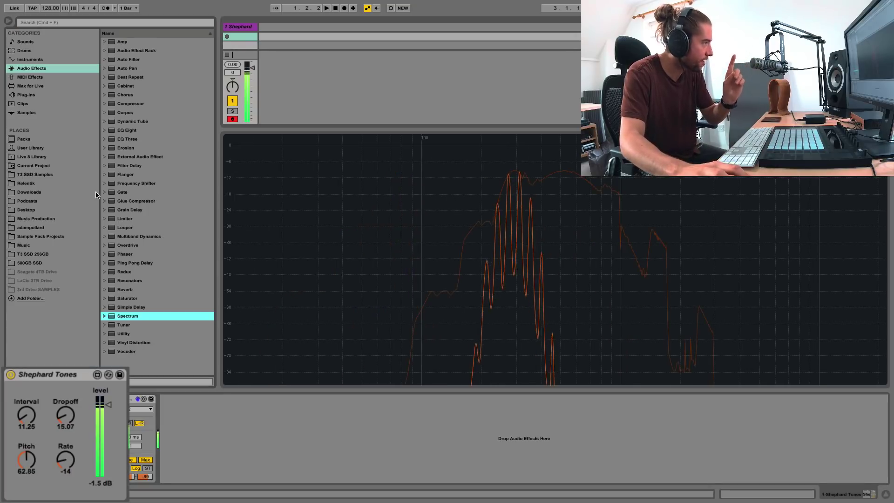
pyautogui.click(37, 95)
pyautogui.scroll(-5, 155, 314)
pyautogui.scroll(-15, 155, 314)
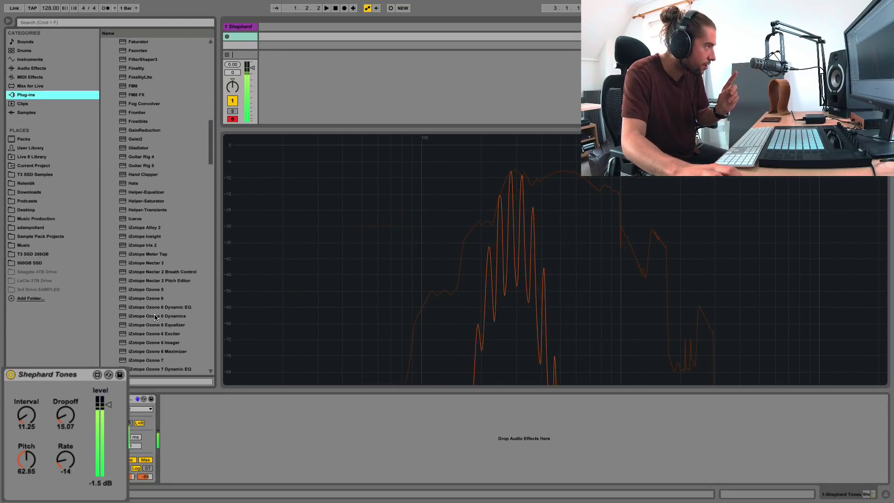
pyautogui.scroll(-20, 152, 319)
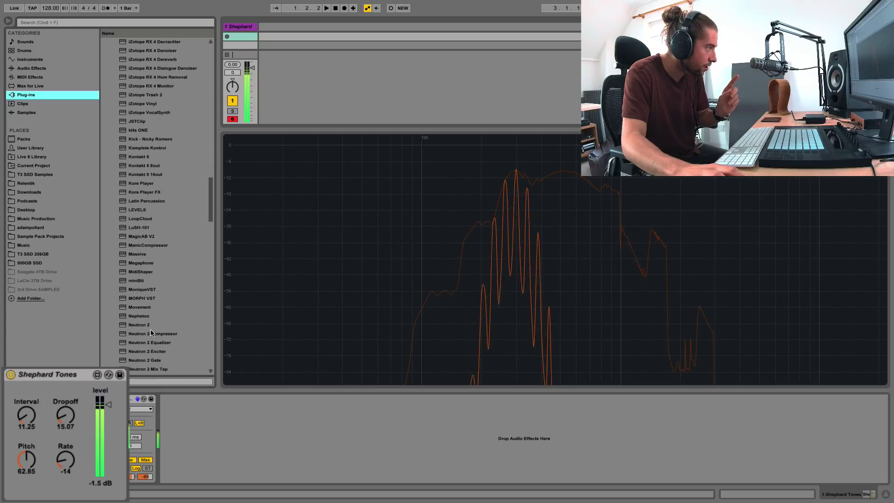
pyautogui.scroll(-10, 145, 275)
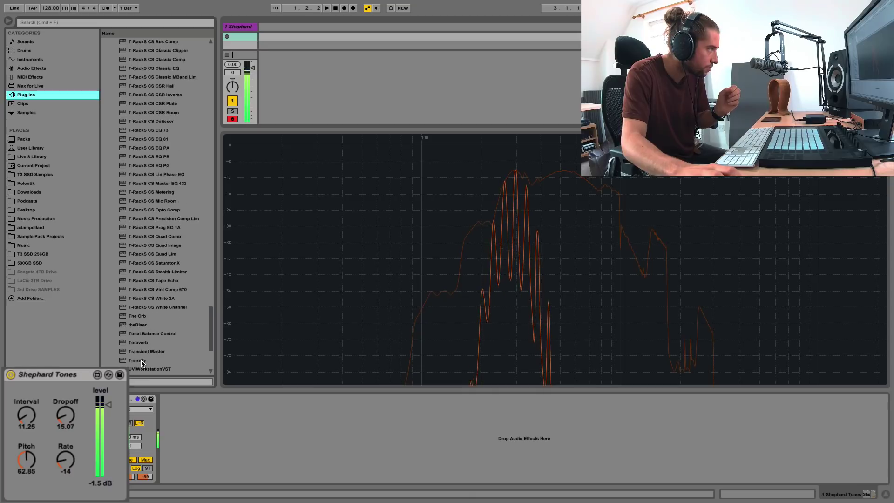
pyautogui.doubleClick(140, 343)
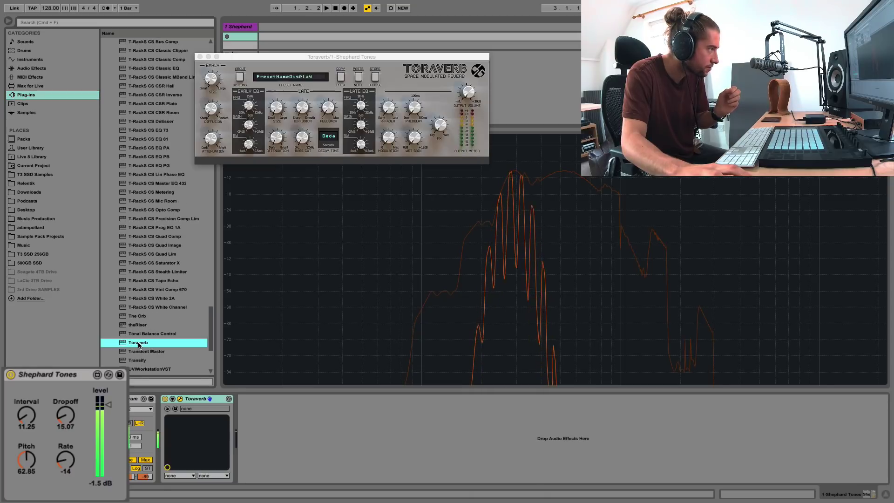
# Step: Open Toraverb's preset browser and load the Dark Room [d/w] preset from the Dry/Wet bank
pyautogui.click(375, 78)
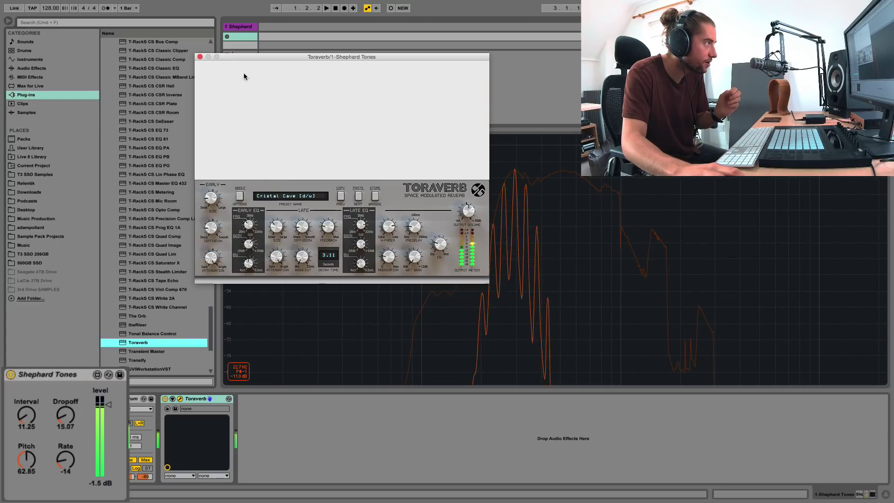
pyautogui.click(200, 57)
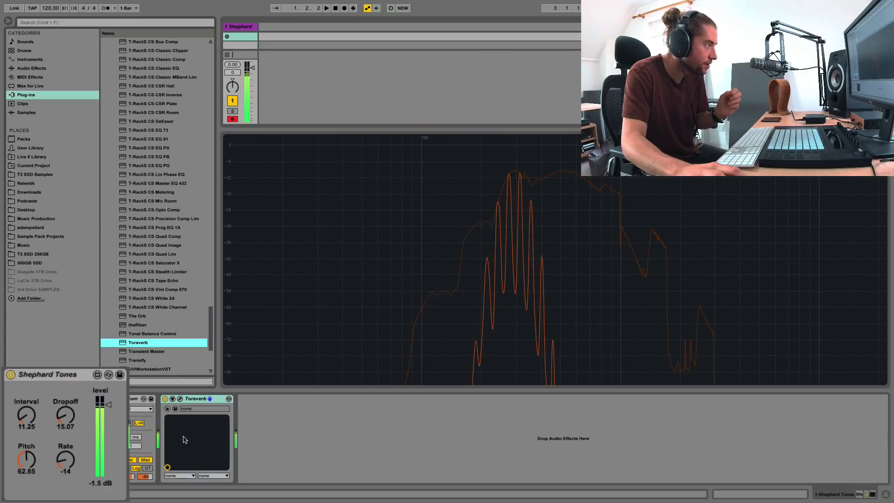
pyautogui.click(179, 399)
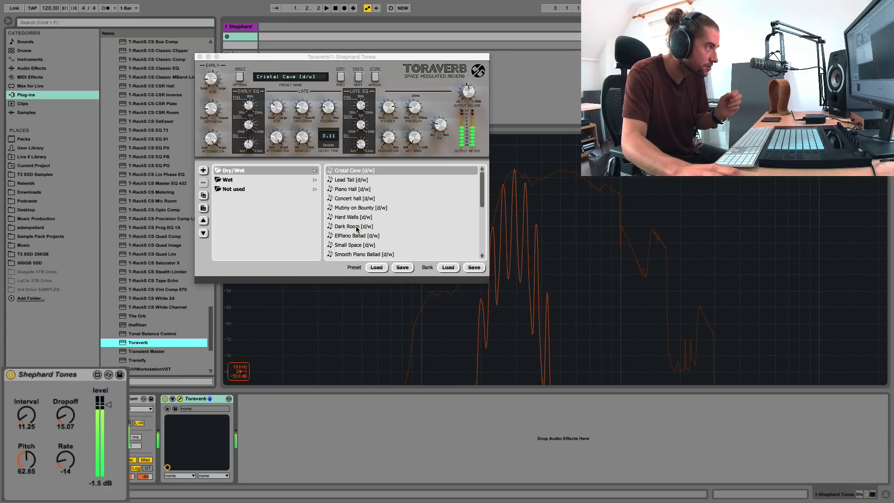
pyautogui.click(357, 228)
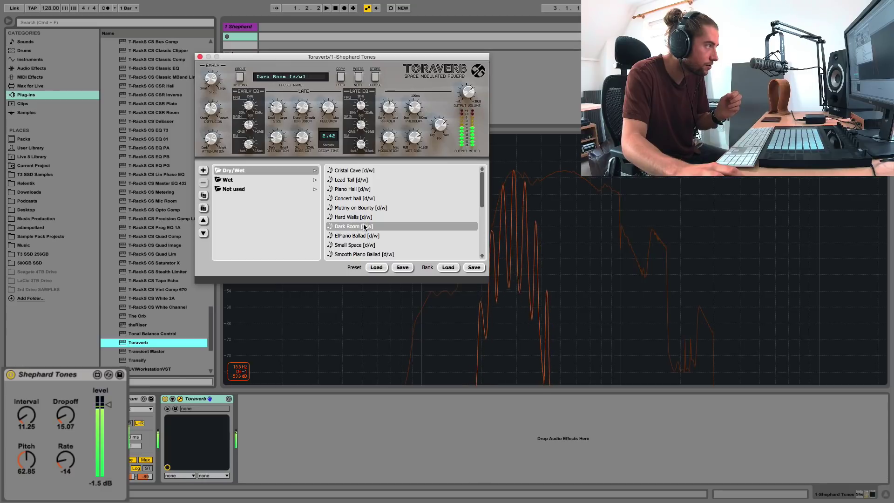
pyautogui.scroll(-1, 359, 228)
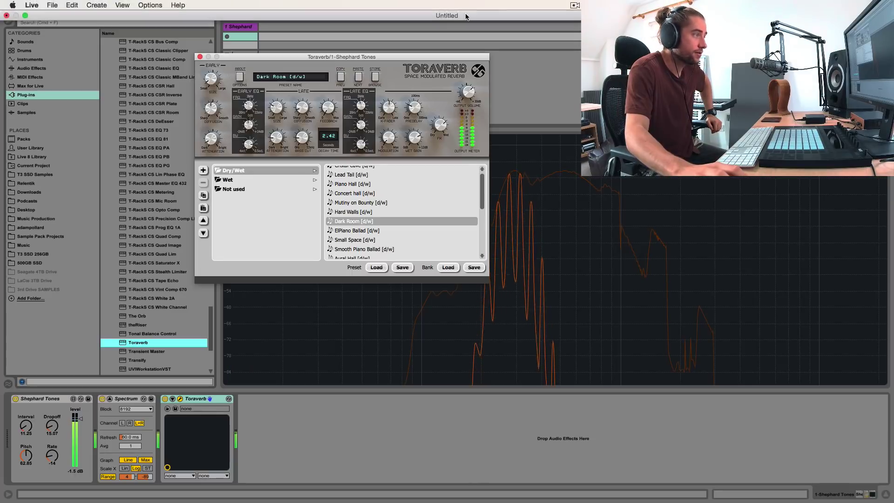
# Step: Switch to Audio Hijack, stop and restart the tutorial recording session, and return to Live
pyautogui.press('F3')
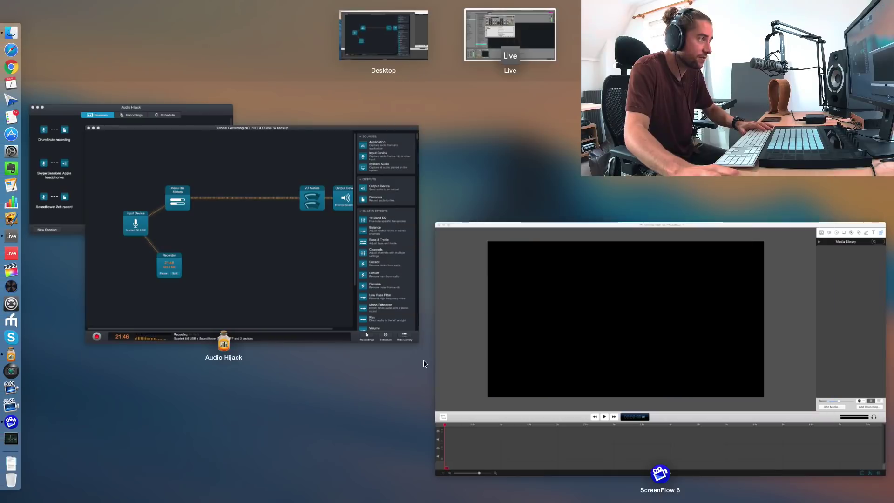
pyautogui.click(291, 303)
pyautogui.click(83, 446)
pyautogui.click(83, 446)
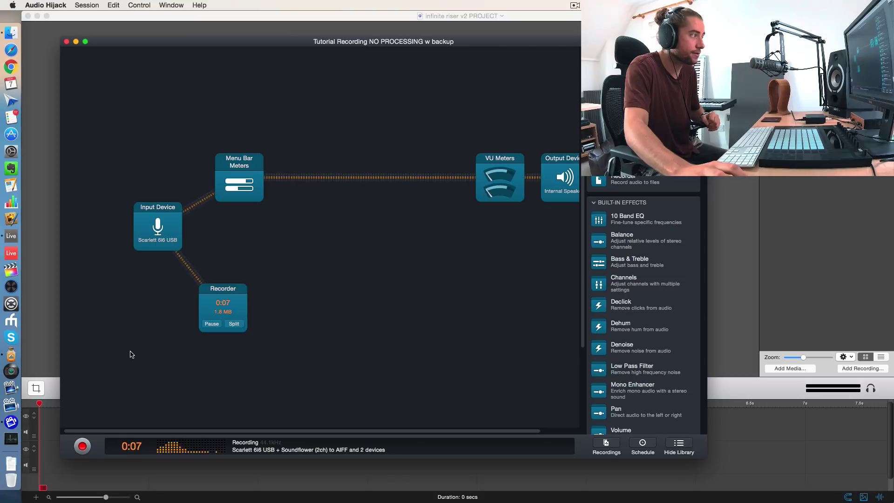
pyautogui.click(14, 237)
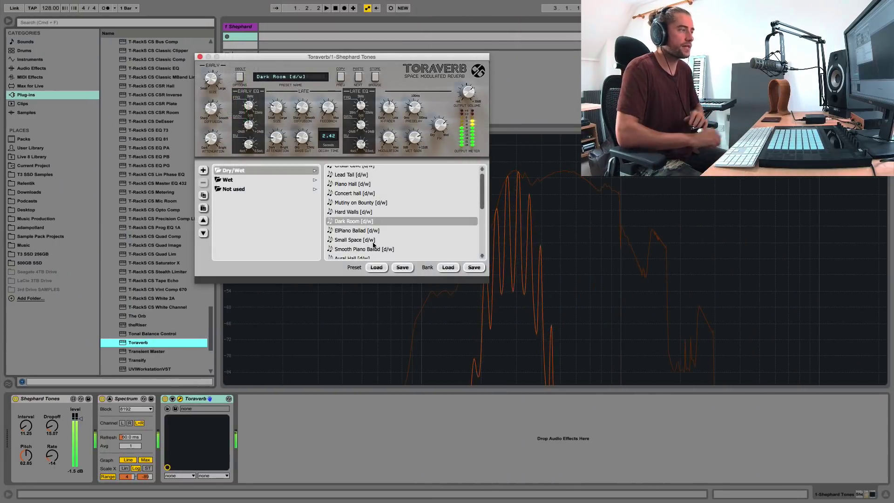
# Step: Close the Toraverb window and lower the Shephard Tones Pitch to 50.85
pyautogui.click(200, 57)
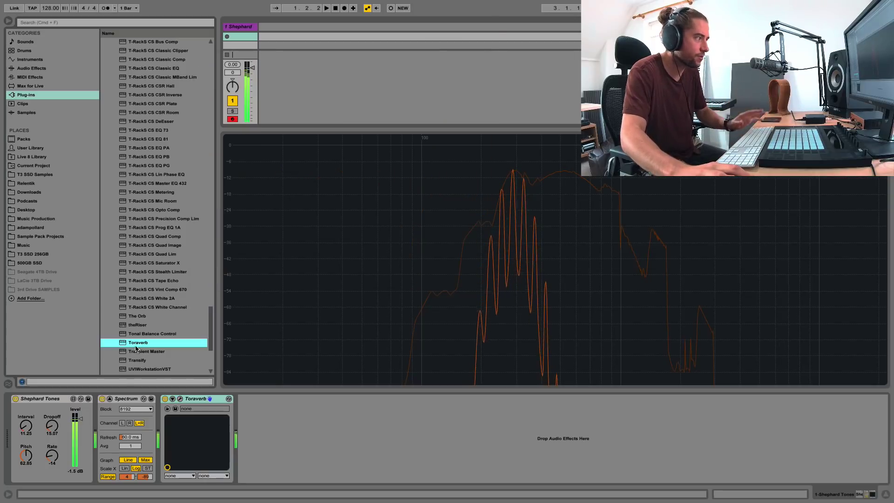
pyautogui.moveTo(27, 460); pyautogui.dragTo(27, 477)
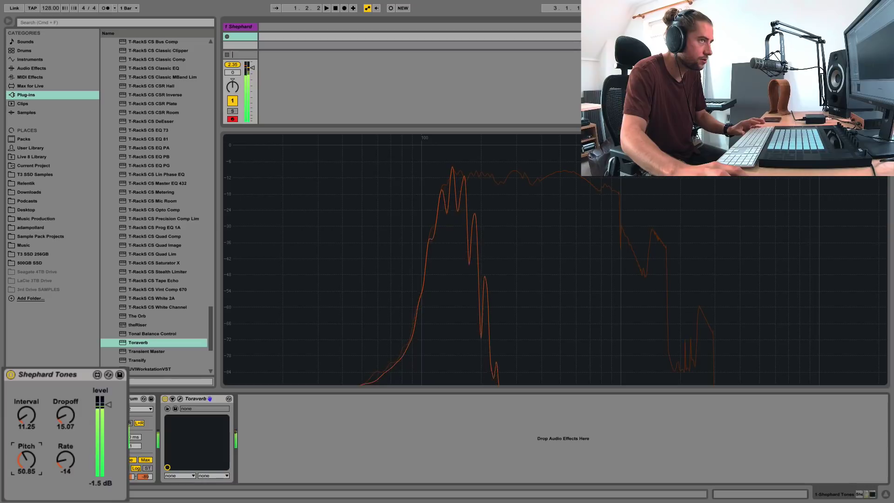
# Step: Set the Shephard Tones track's volume to -6 dB and reset its peak level indicator
pyautogui.click(233, 65)
pyautogui.click(233, 72)
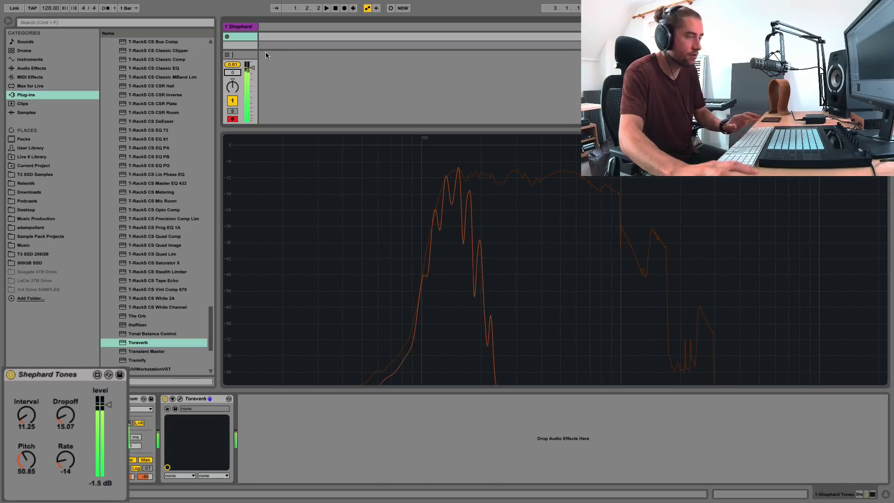
pyautogui.write('-6')
pyautogui.press('Return')
pyautogui.click(232, 64)
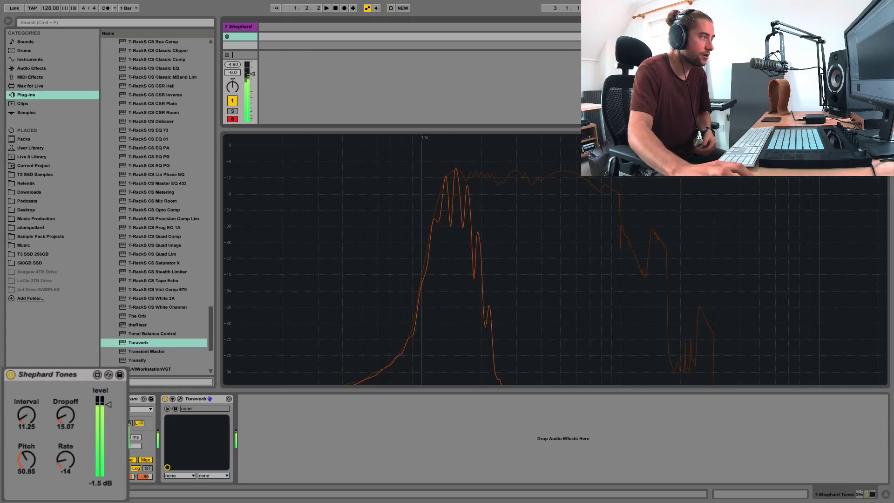
# Step: Fine-tune the Shephard Tones device to Rate -13, Dropoff 12.07 and Pitch 59.85
pyautogui.moveTo(28, 460); pyautogui.dragTo(28, 459)
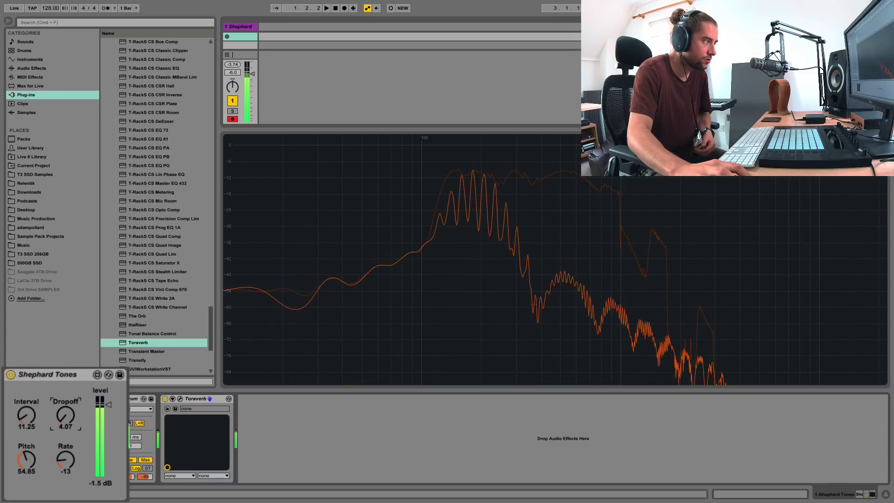
pyautogui.moveTo(66, 415); pyautogui.dragTo(66, 412)
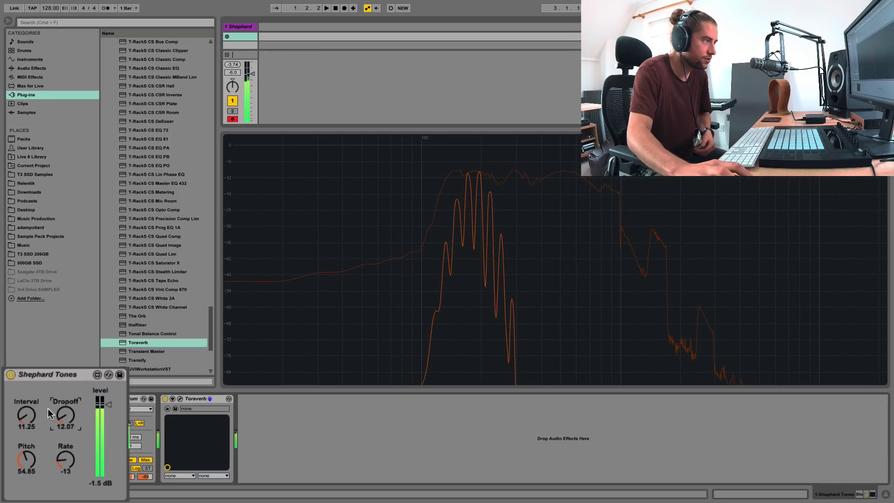
pyautogui.moveTo(26, 459); pyautogui.dragTo(26, 457)
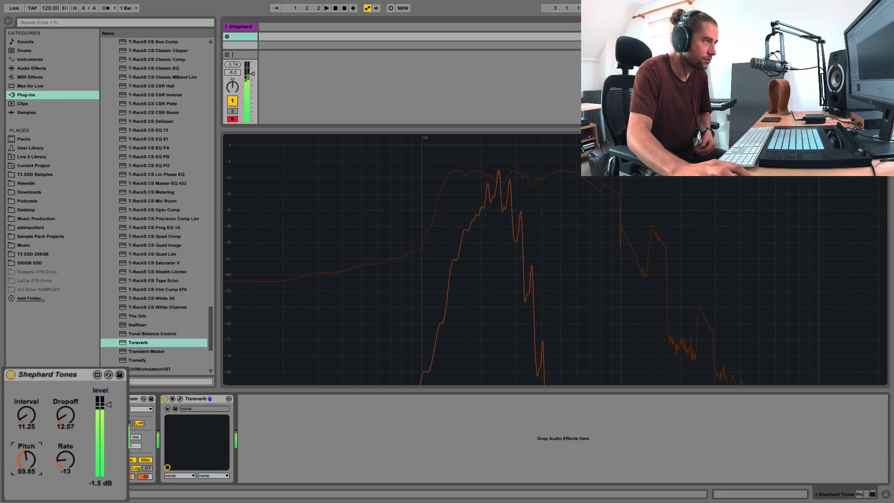